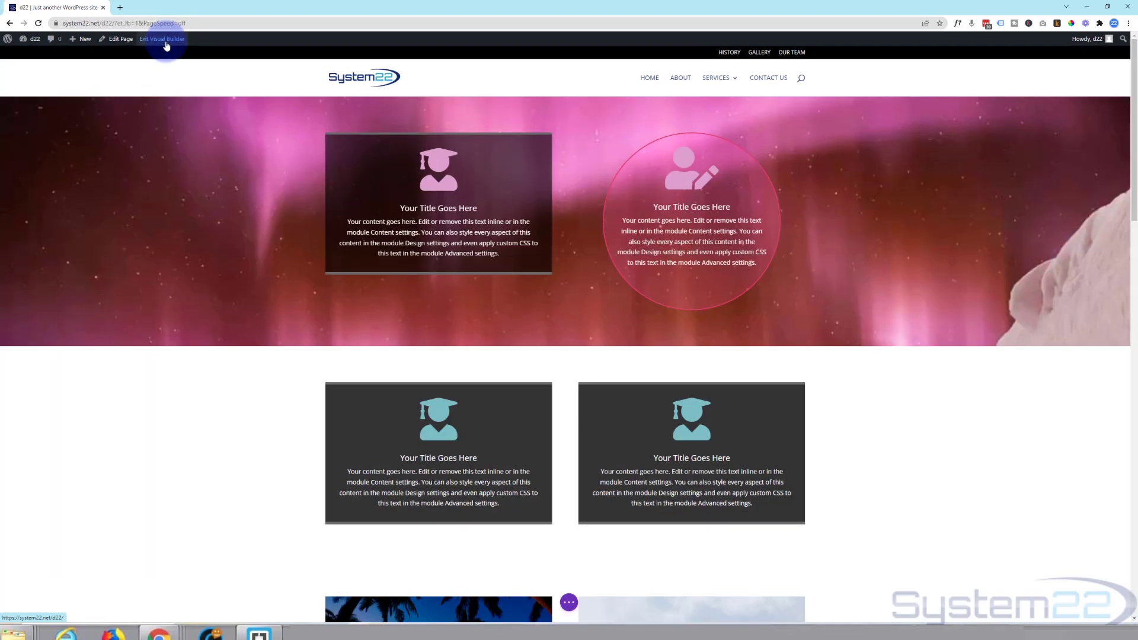
- Bring up the first blurb's Design options with the Transform group expanded, showing scale 100% by 100%
scroll(237, 403, down, 2)
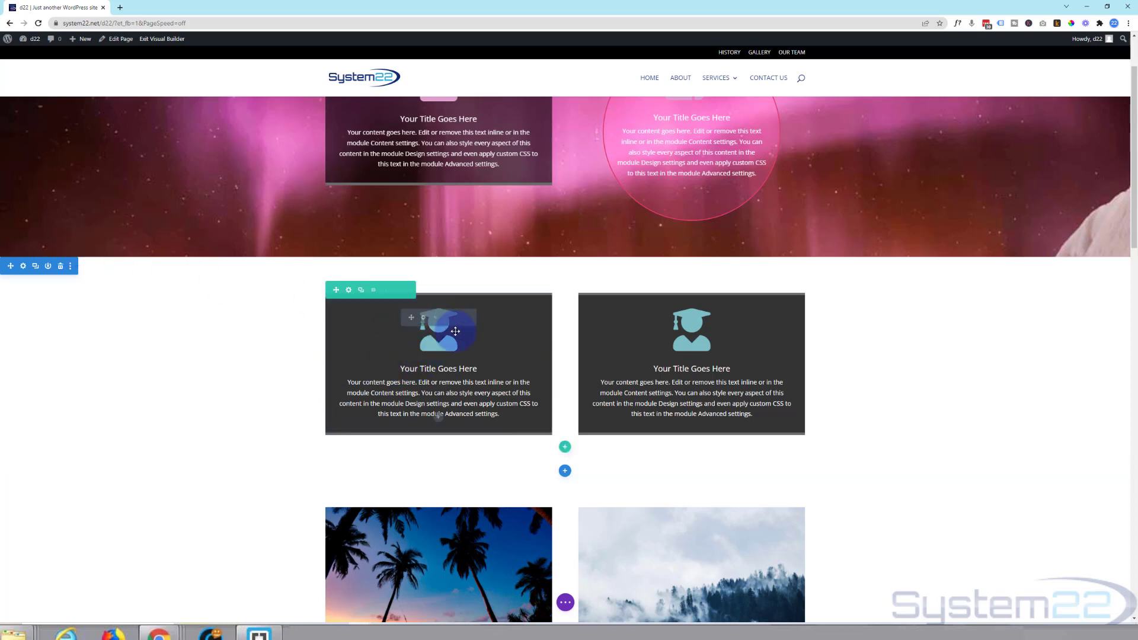
click(422, 318)
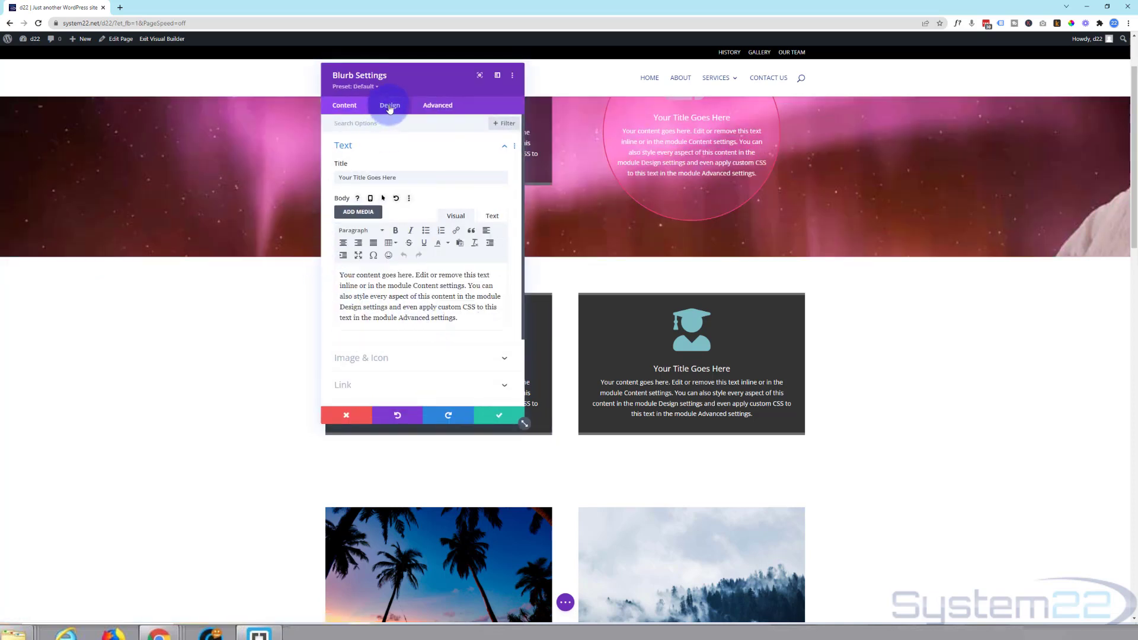
click(390, 107)
drag(411, 79, 229, 87)
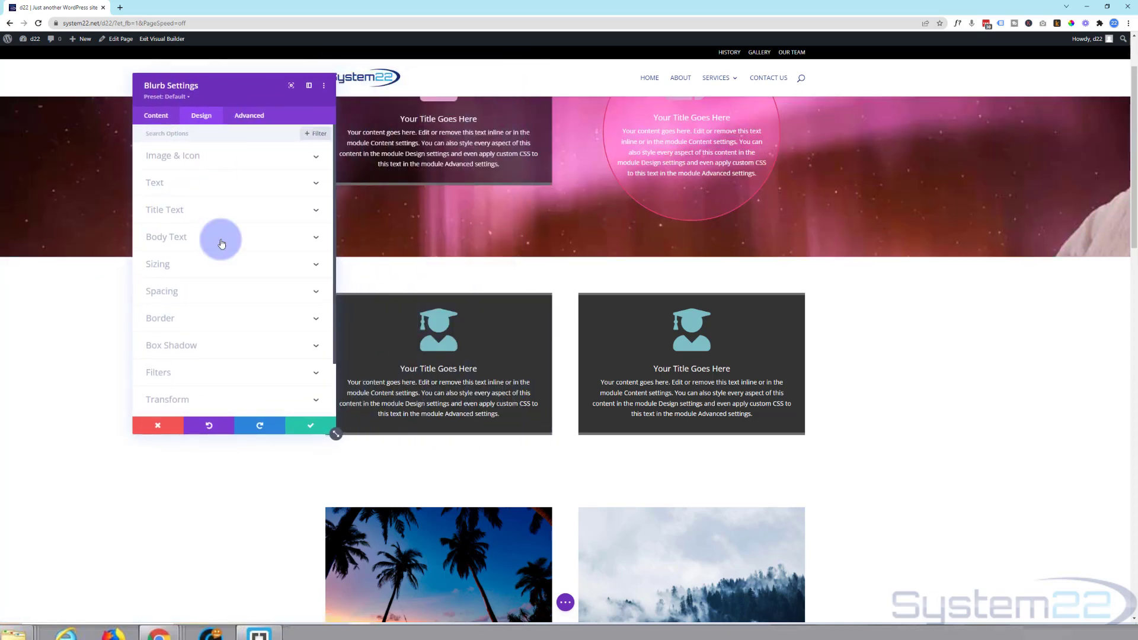
scroll(234, 261, down, 2)
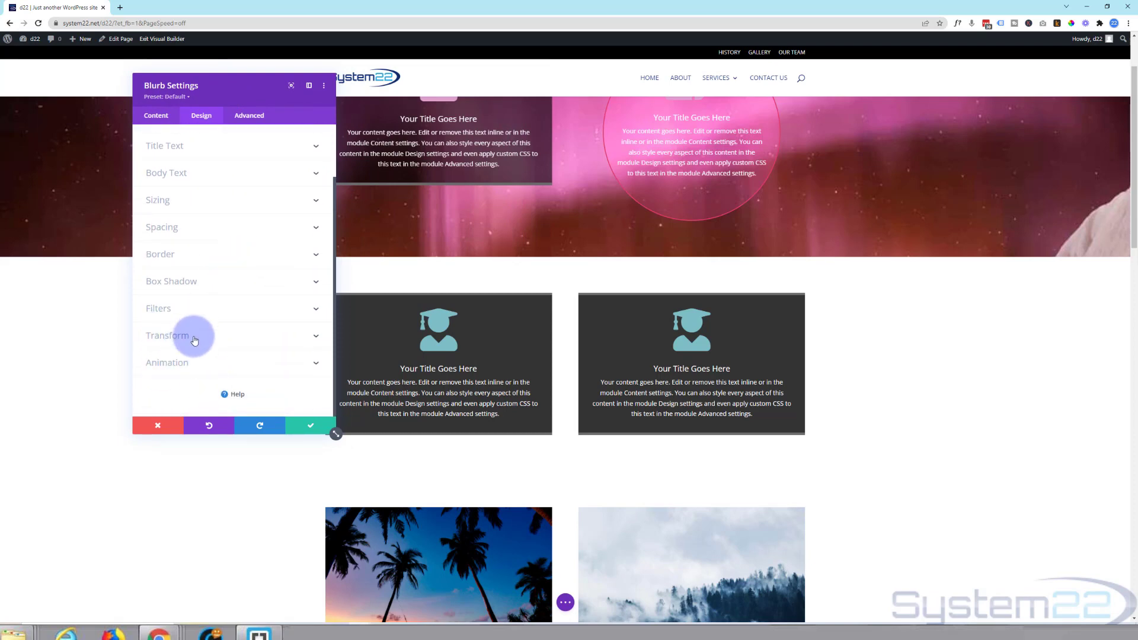
click(207, 336)
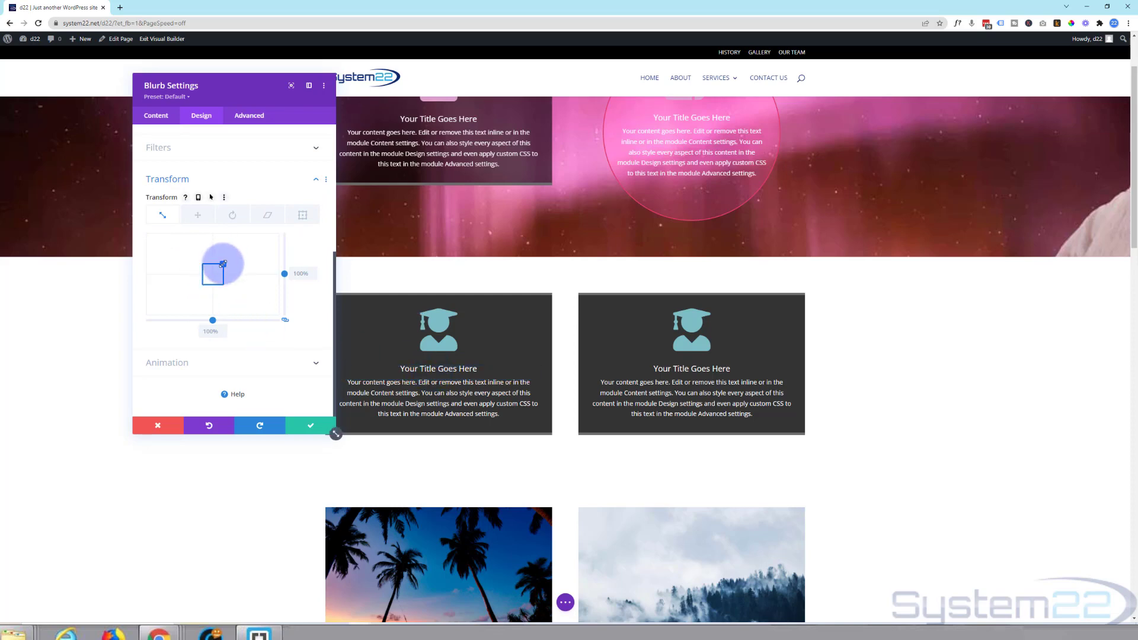
drag(224, 262, 220, 265)
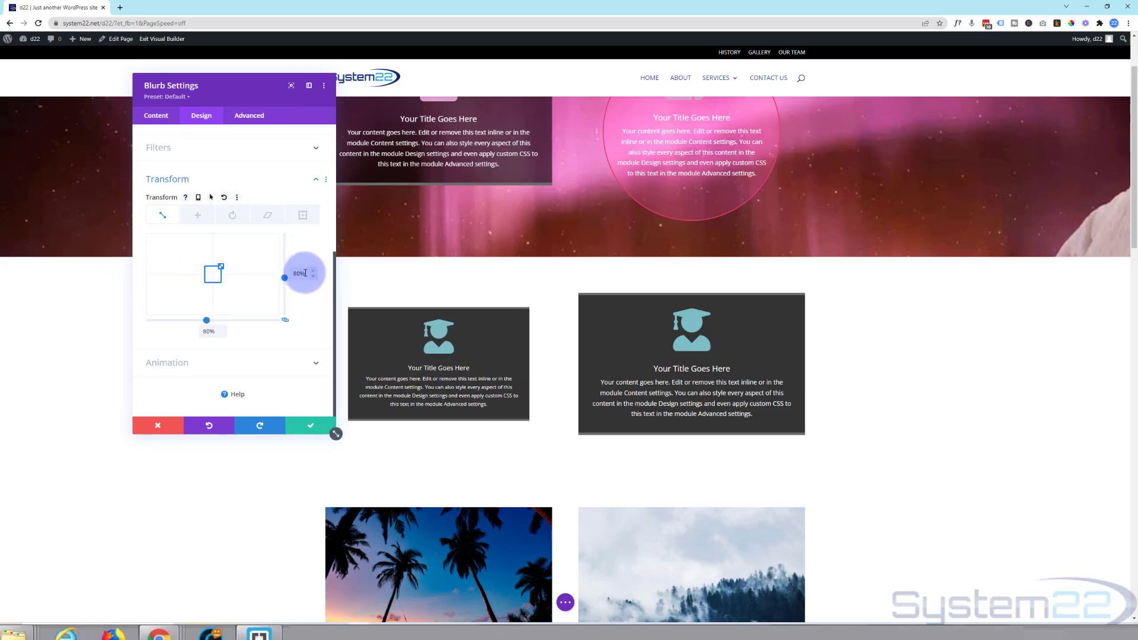
drag(305, 273, 287, 272)
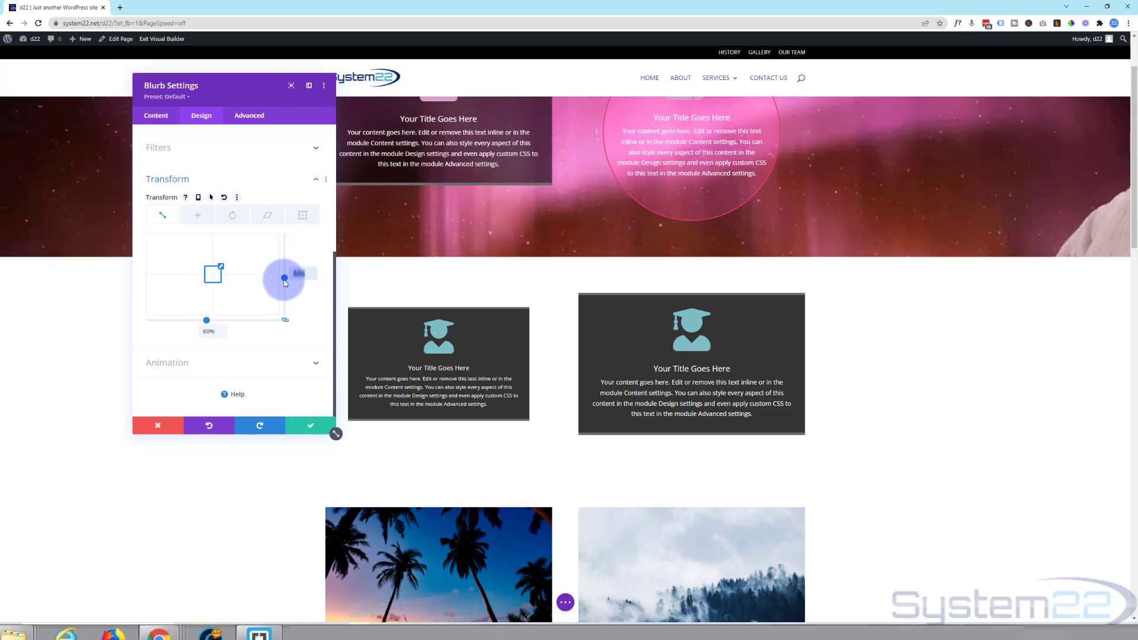
text(100)
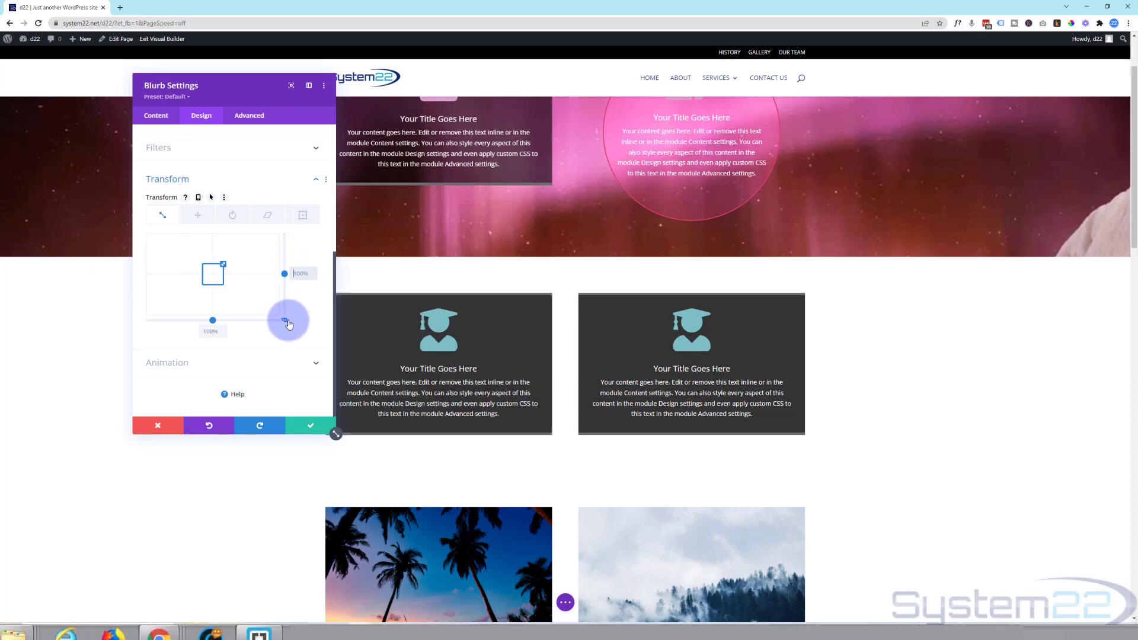
click(285, 322)
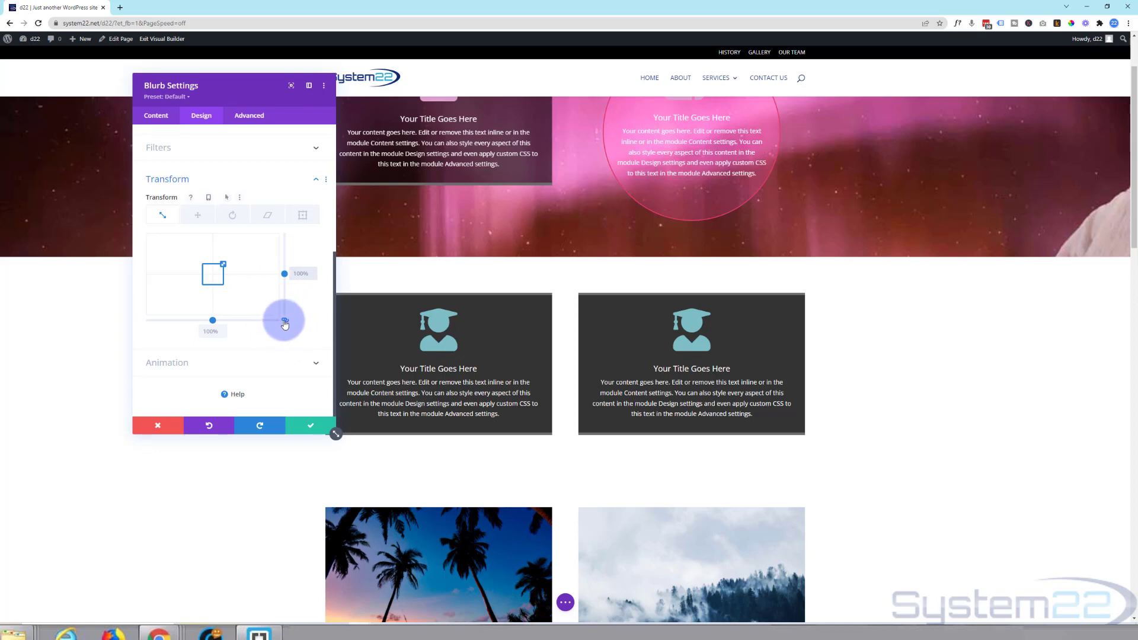
drag(282, 271, 285, 265)
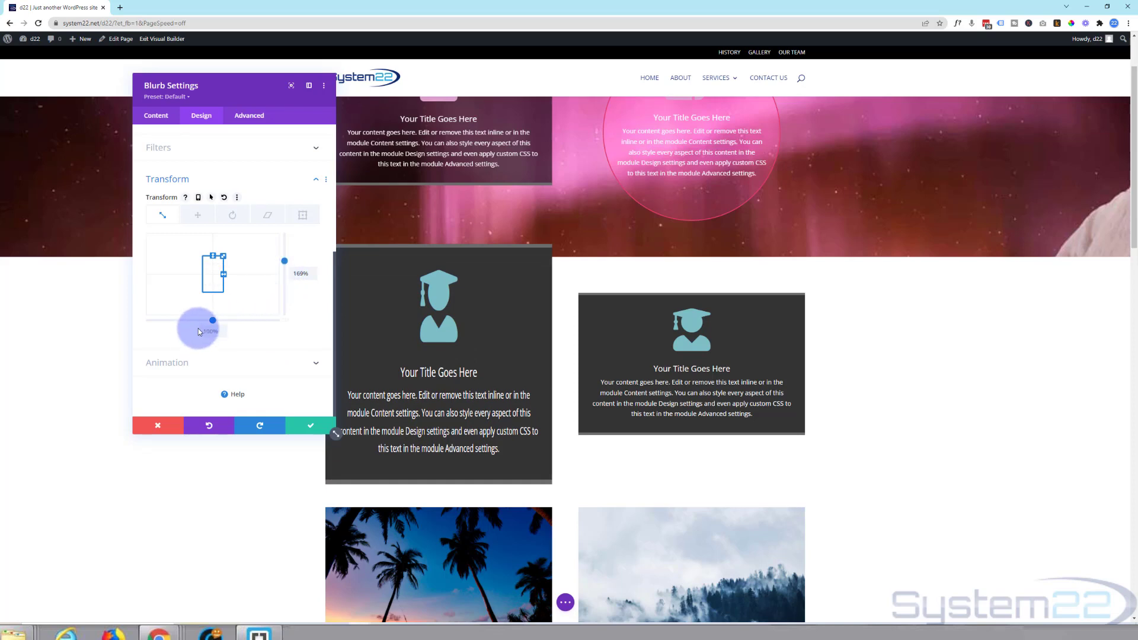
click(300, 273)
key(Up)
key(Up)
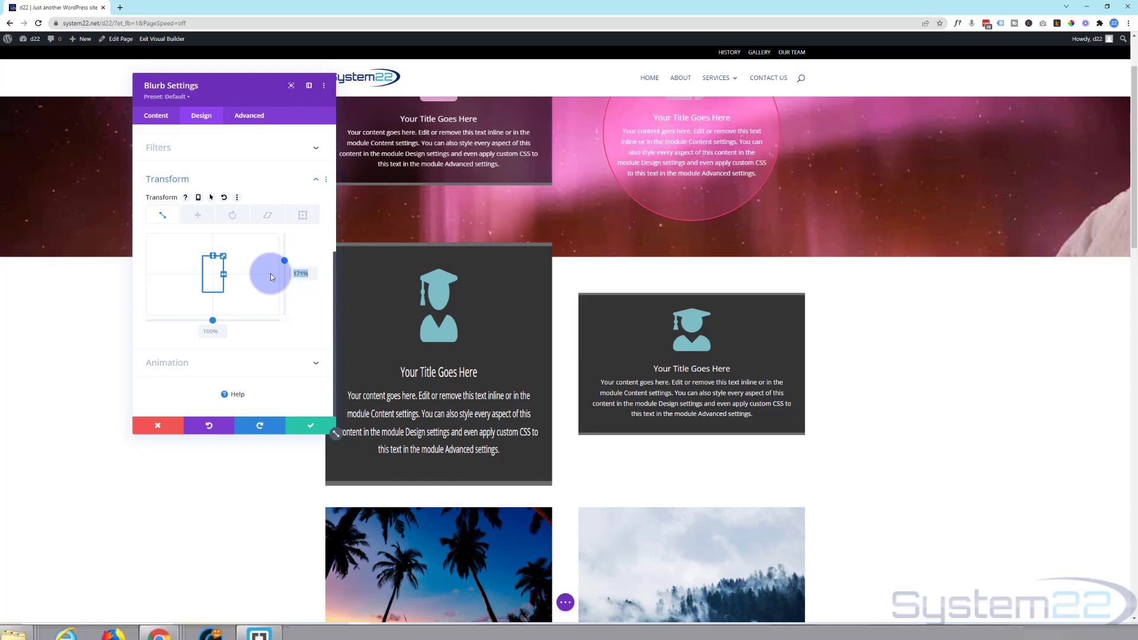
key(BackSpace)
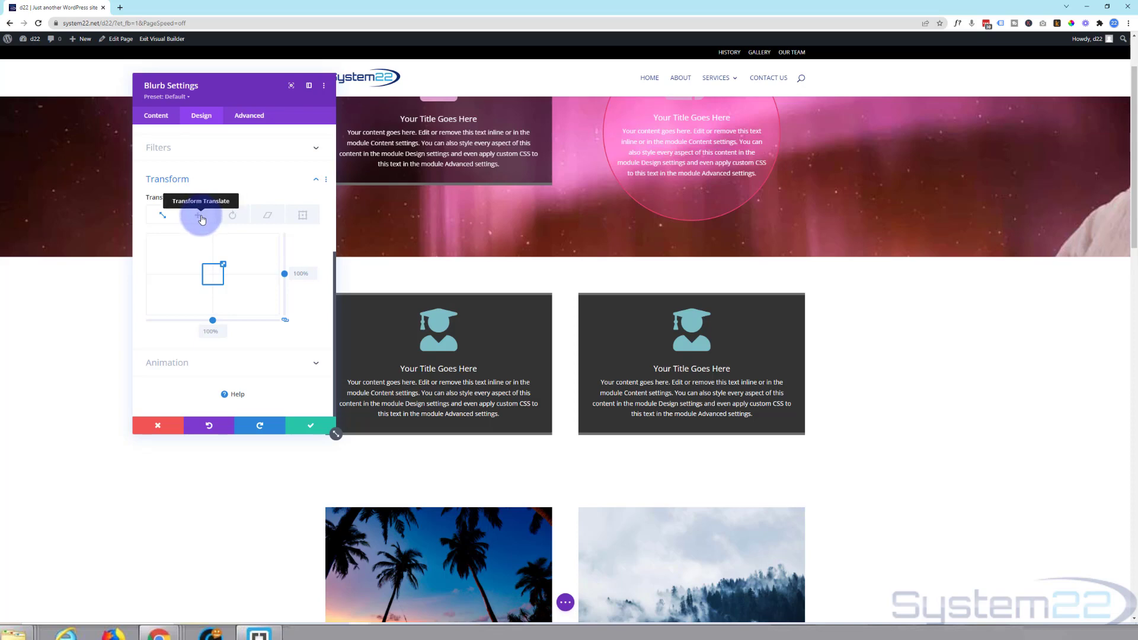
- Translate the first blurb card 12px vertically, with the horizontal offset at 0px
mouse_move(213, 274)
mouse_down()
mouse_move(235, 283)
mouse_move(237, 249)
mouse_move(178, 249)
mouse_move(168, 297)
mouse_move(231, 293)
mouse_move(237, 267)
mouse_move(211, 264)
mouse_move(212, 274)
mouse_up()
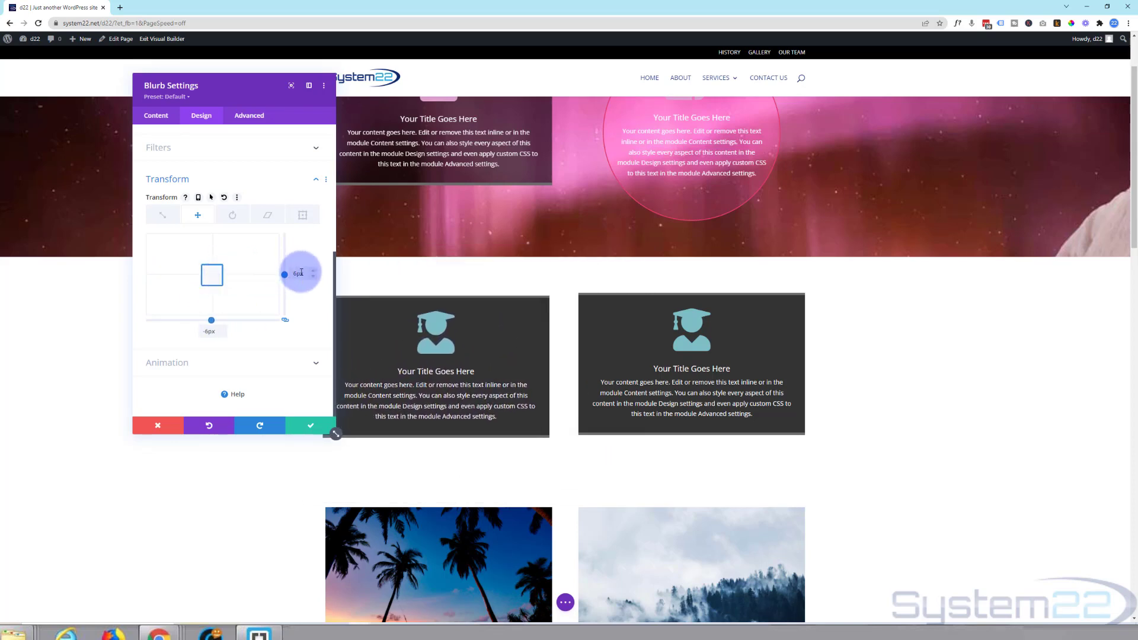
click(313, 277)
click(313, 277)
click(313, 277)
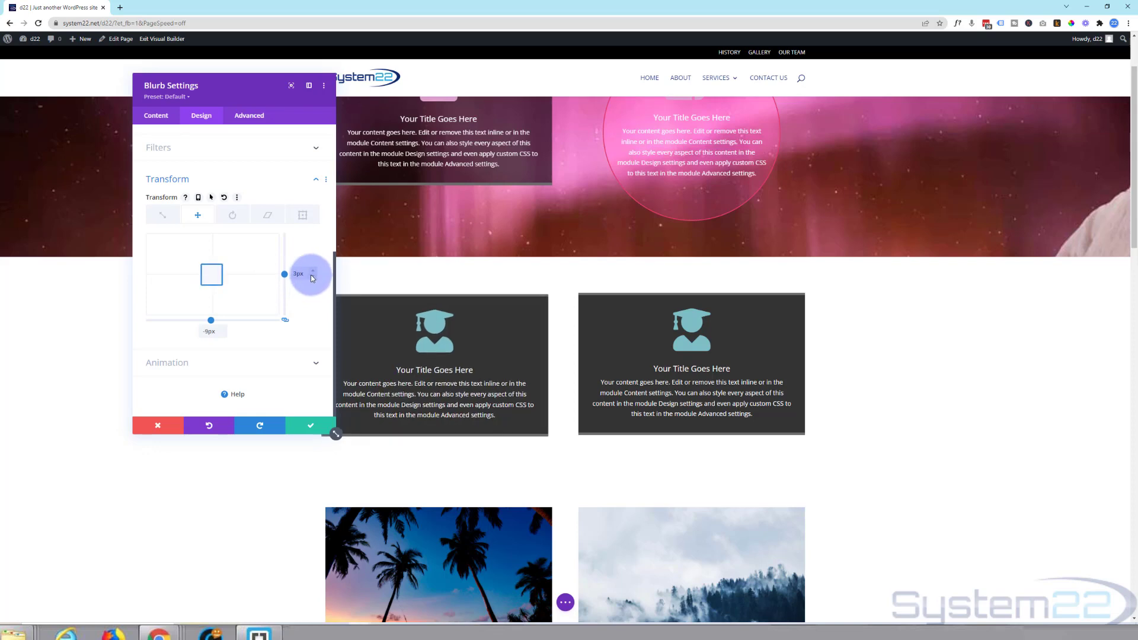
click(313, 277)
click(313, 277)
click(313, 276)
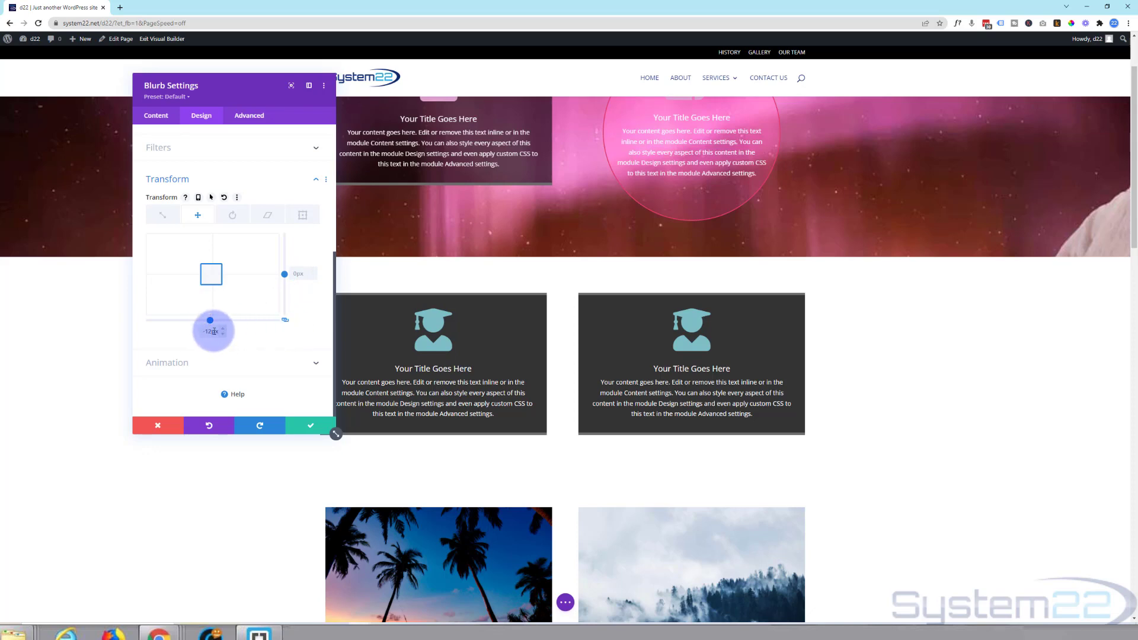
double_click(209, 331)
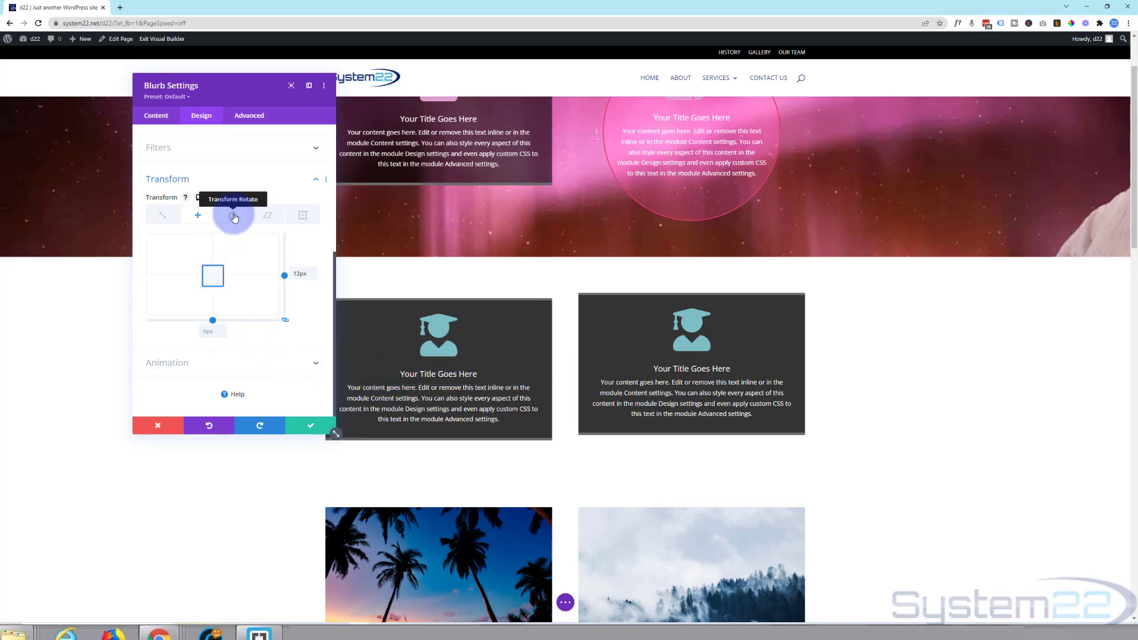
- Try tilting the blurb card with rotations of 316deg and 328deg
click(233, 216)
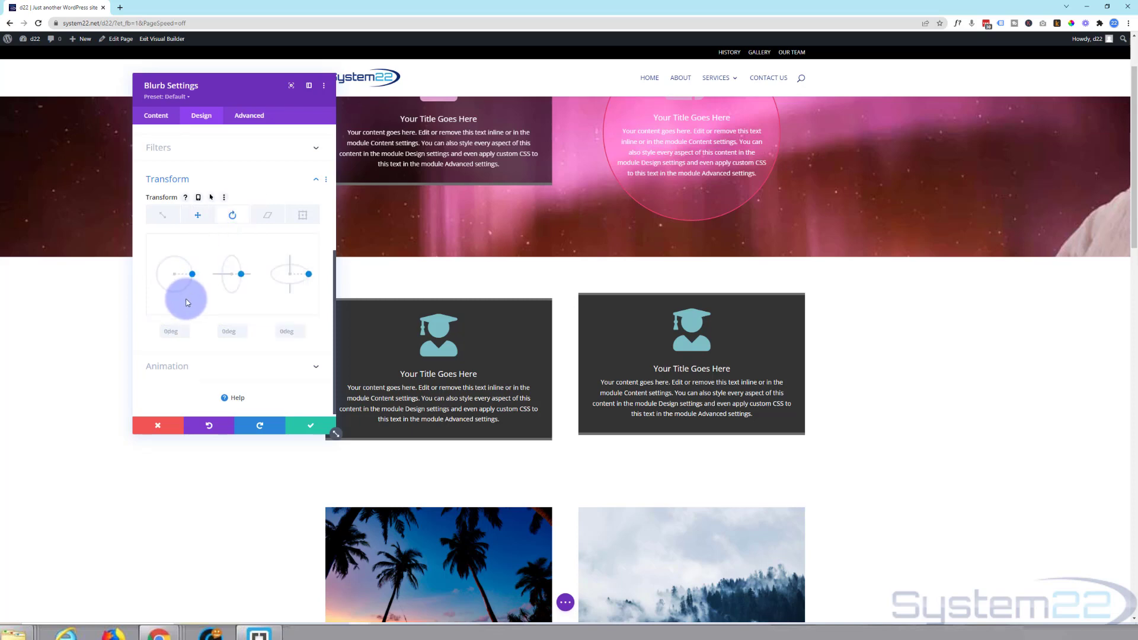
drag(192, 276, 236, 291)
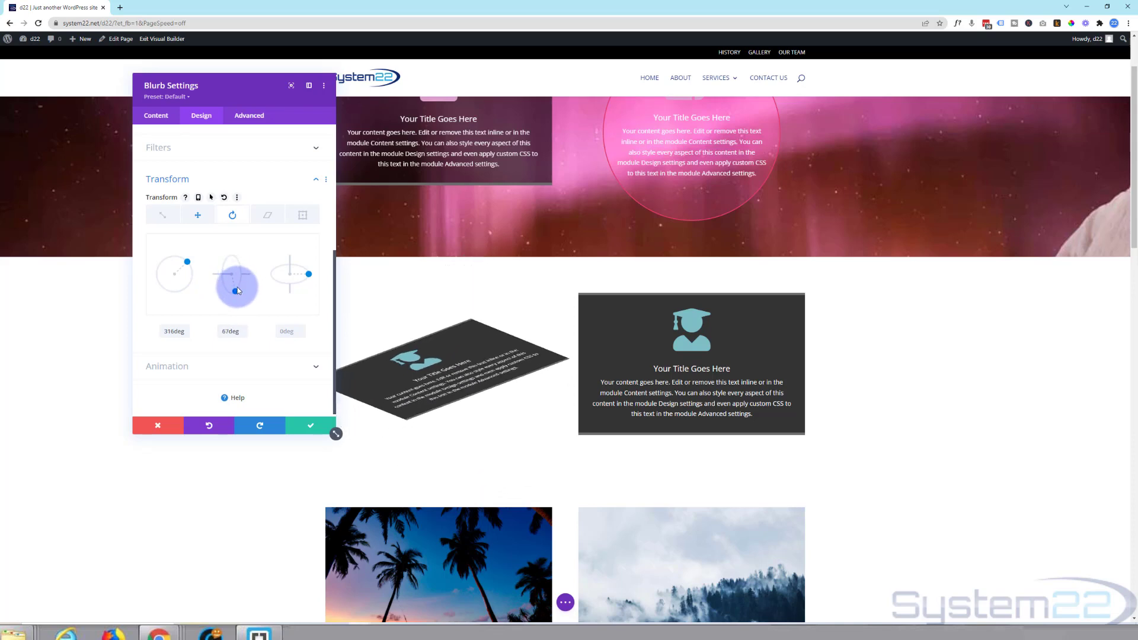
drag(310, 275, 306, 269)
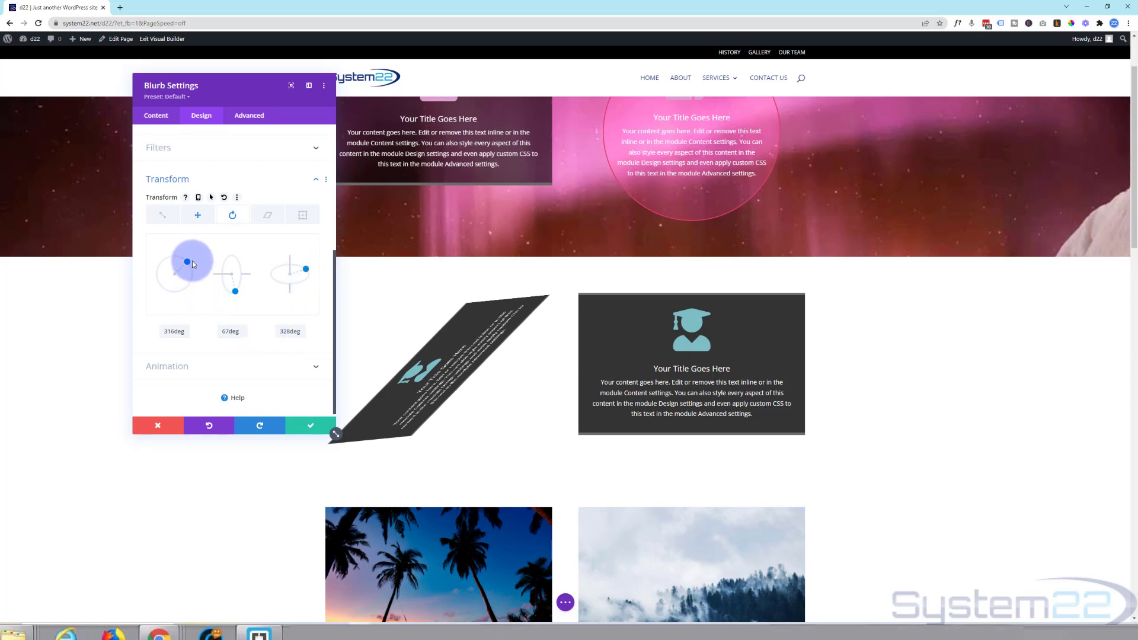
- Clear the 316deg, 67deg and 328deg rotation values back to 0deg so the card stands upright
double_click(175, 331)
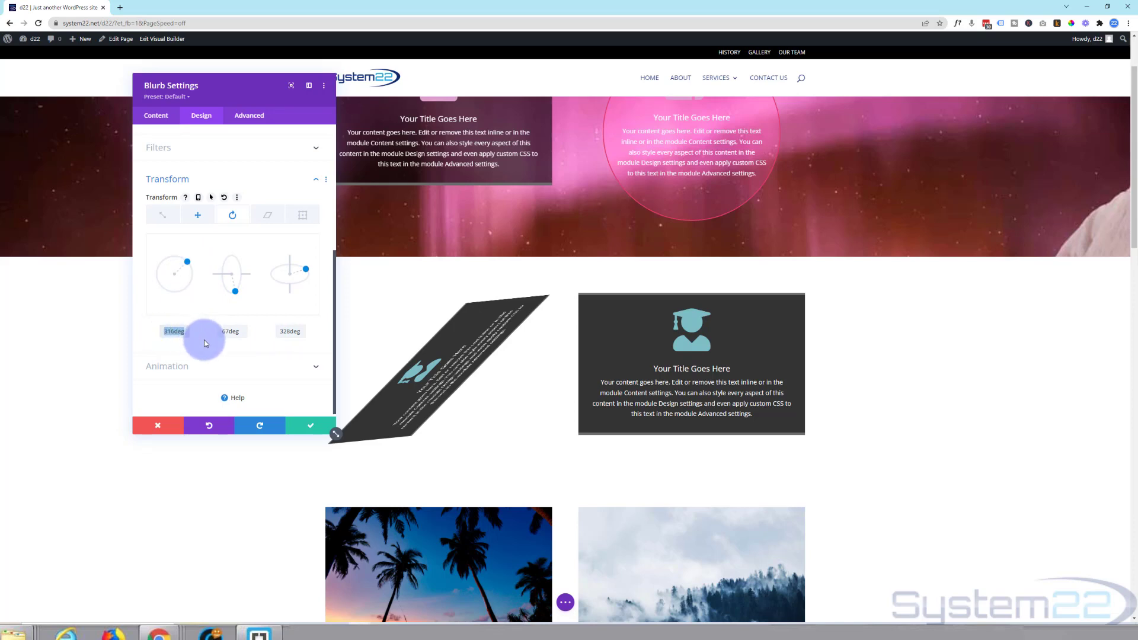
key(BackSpace)
double_click(230, 331)
key(BackSpace)
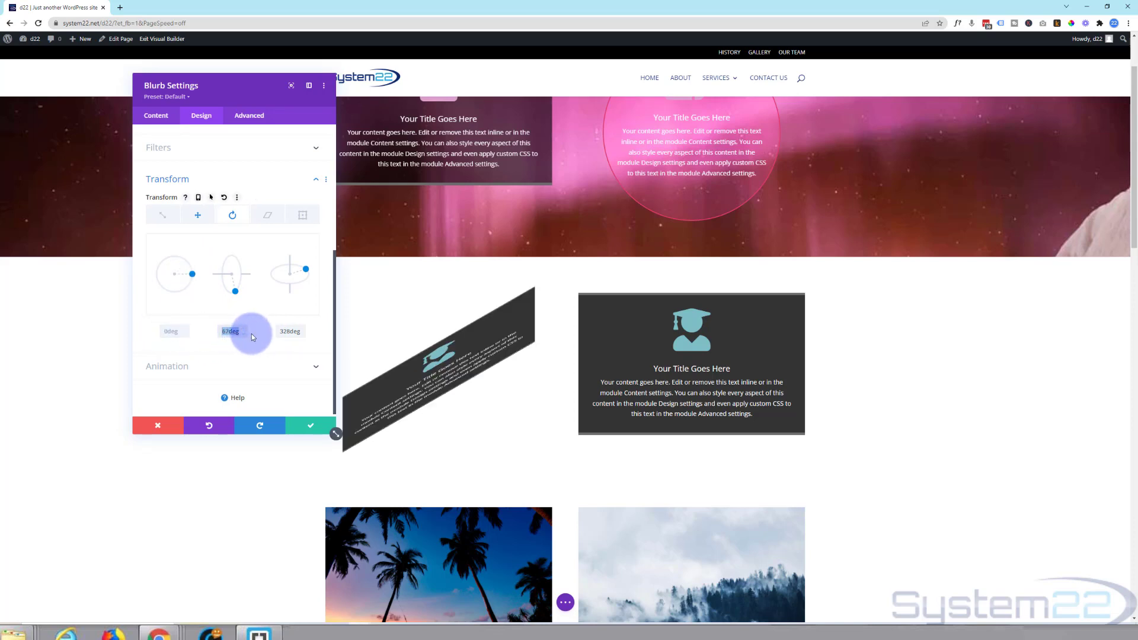
double_click(281, 331)
key(BackSpace)
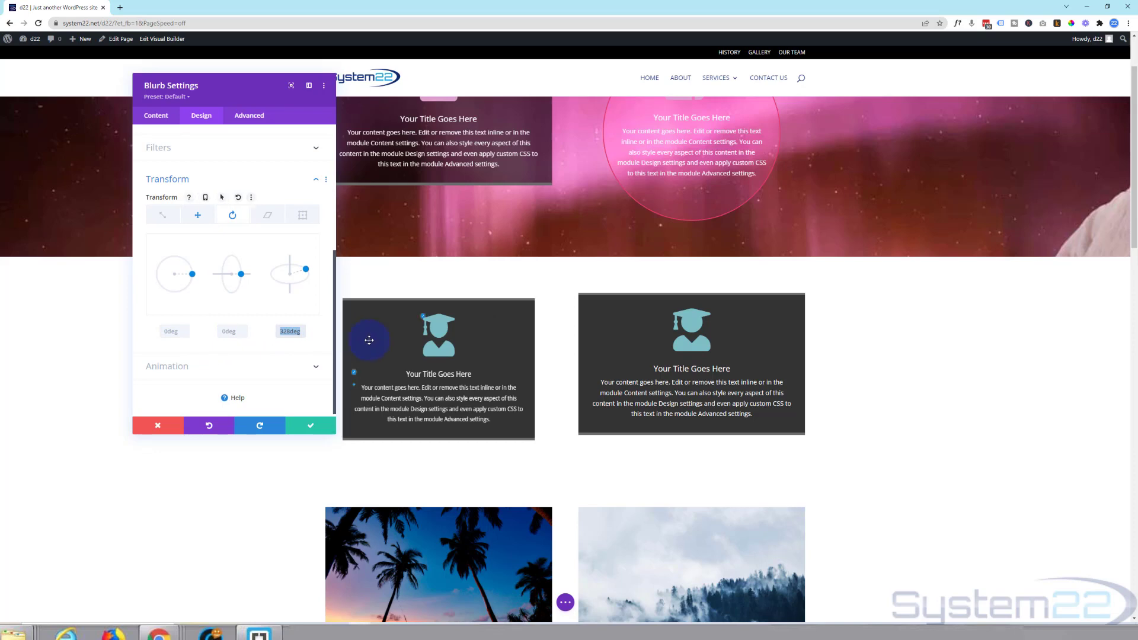
click(224, 344)
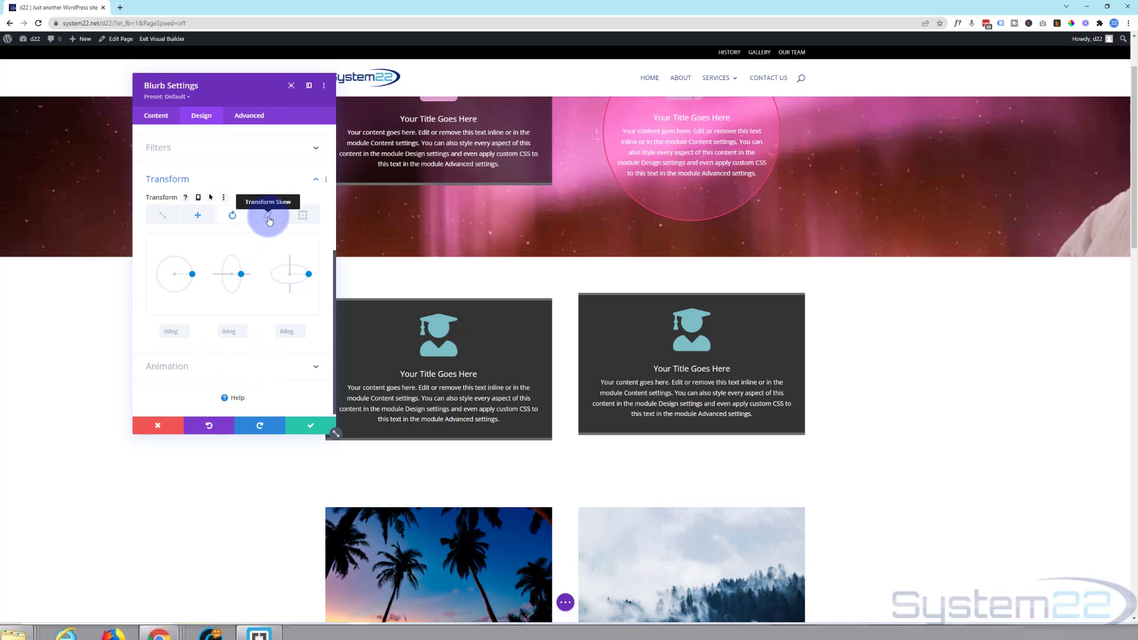
- Trial a 12deg skew on the blurb card, reset it to 0deg, and show the center transform origin
click(269, 220)
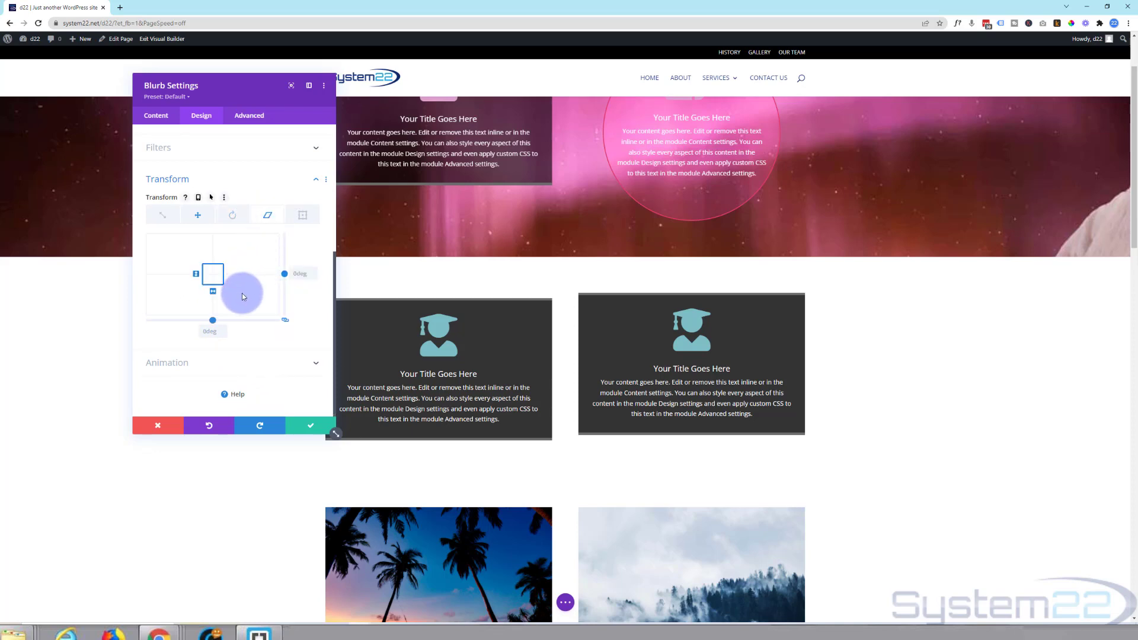
drag(285, 274, 283, 277)
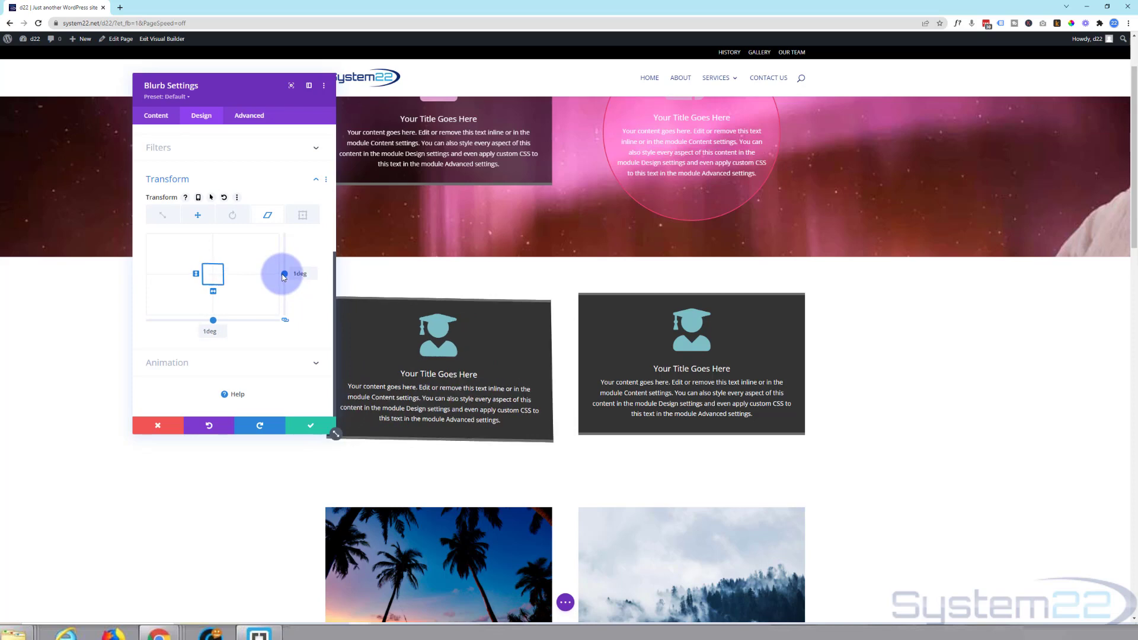
click(313, 277)
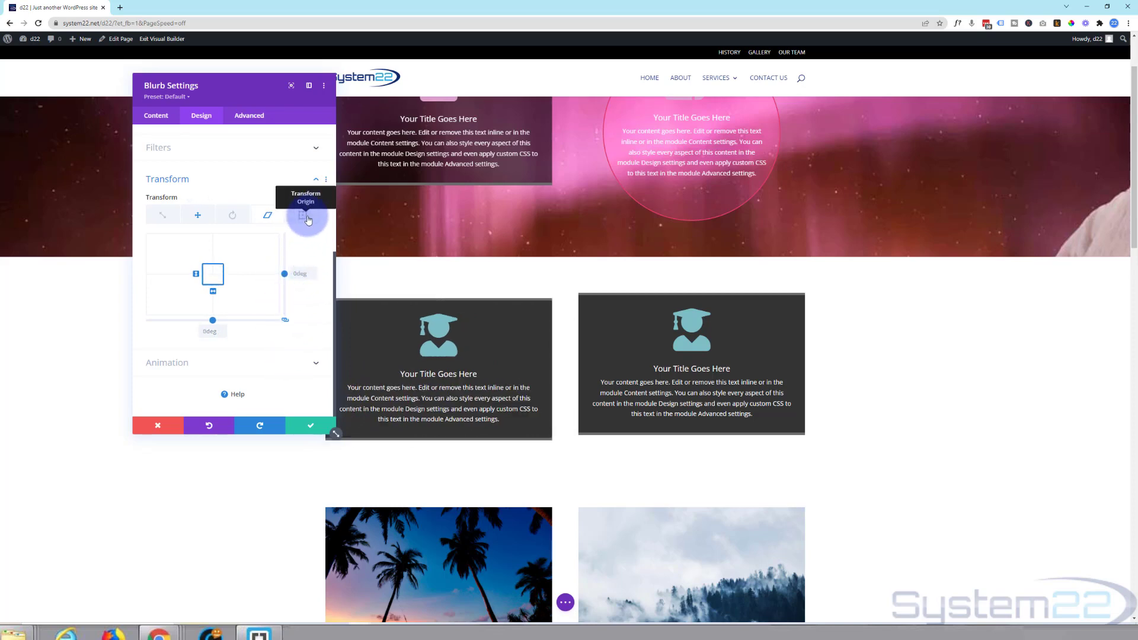
click(307, 218)
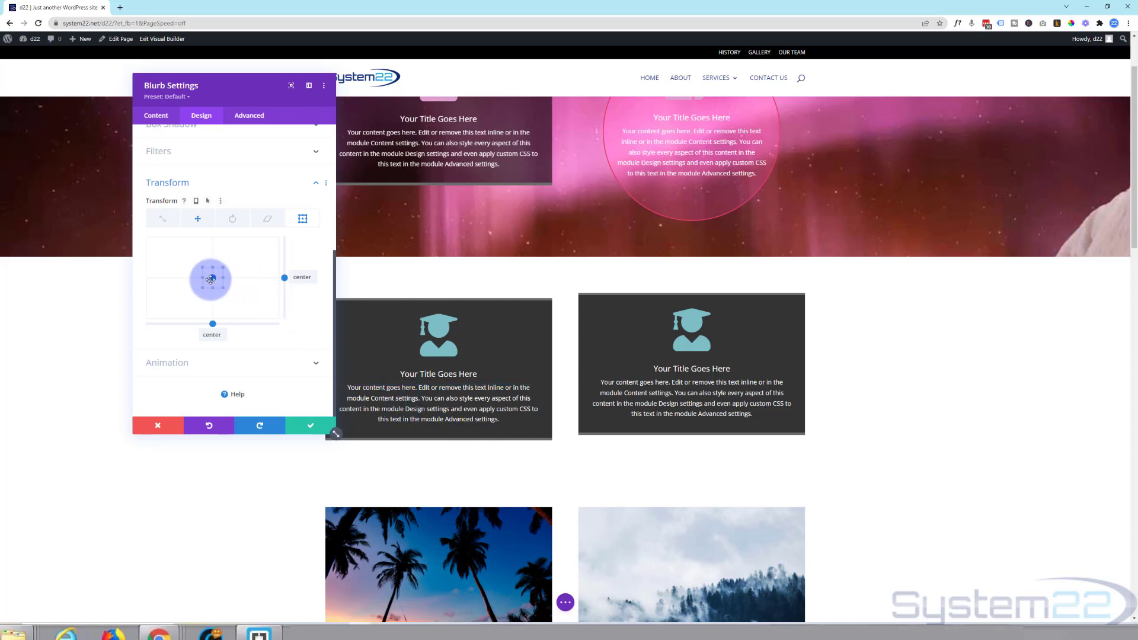
- Shift the transform origin down-right, try a rotation, then clear it back to 0deg
drag(212, 278, 234, 291)
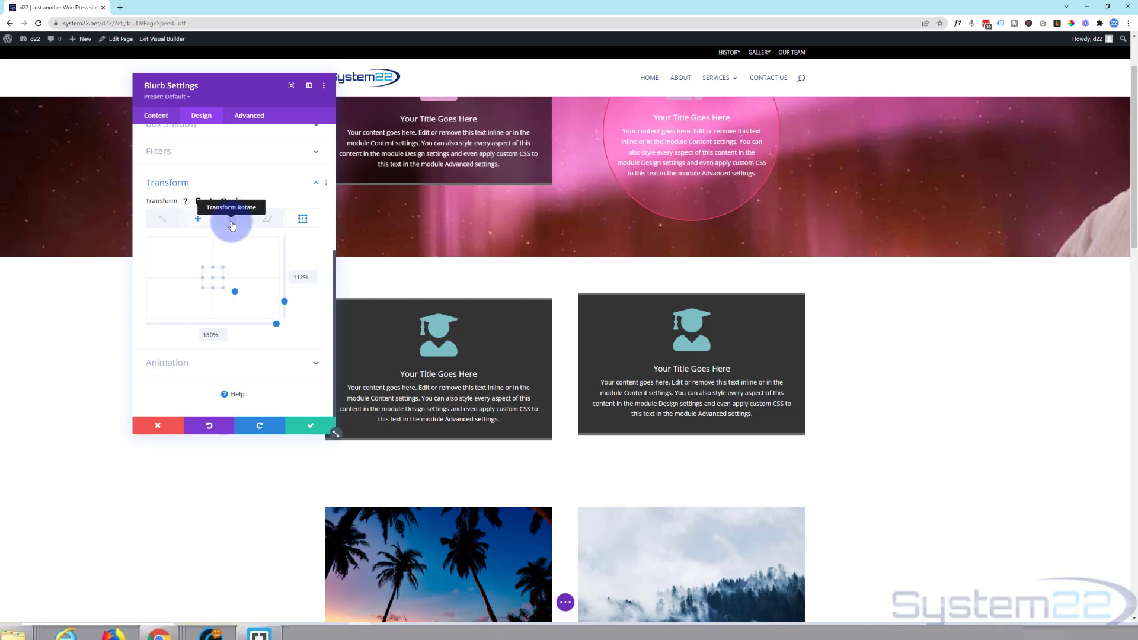
click(232, 221)
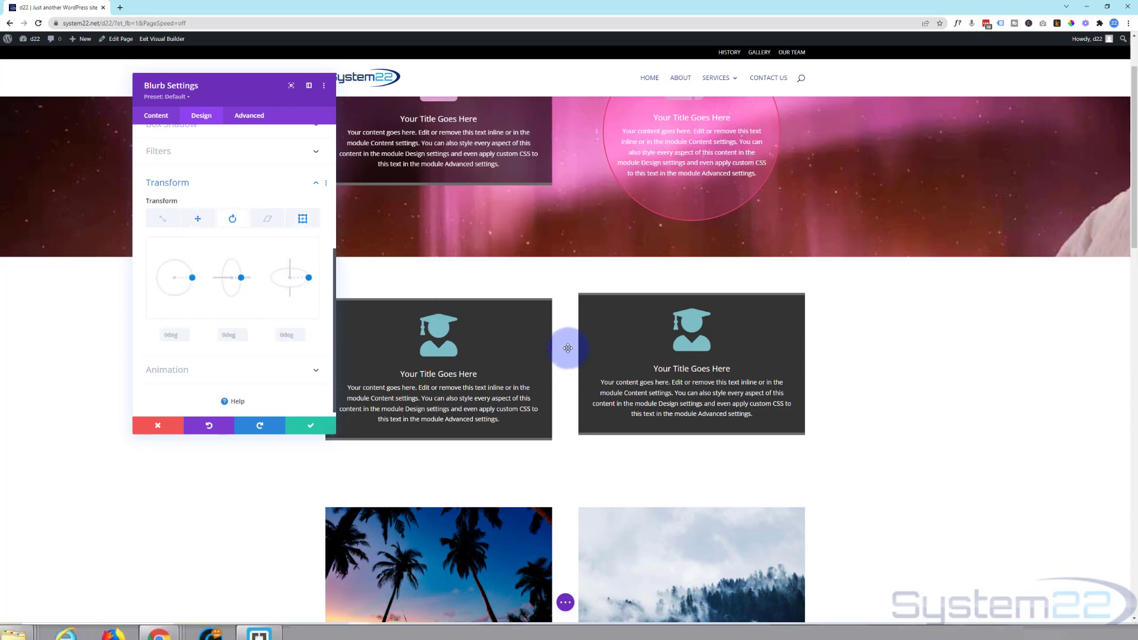
drag(193, 279, 194, 334)
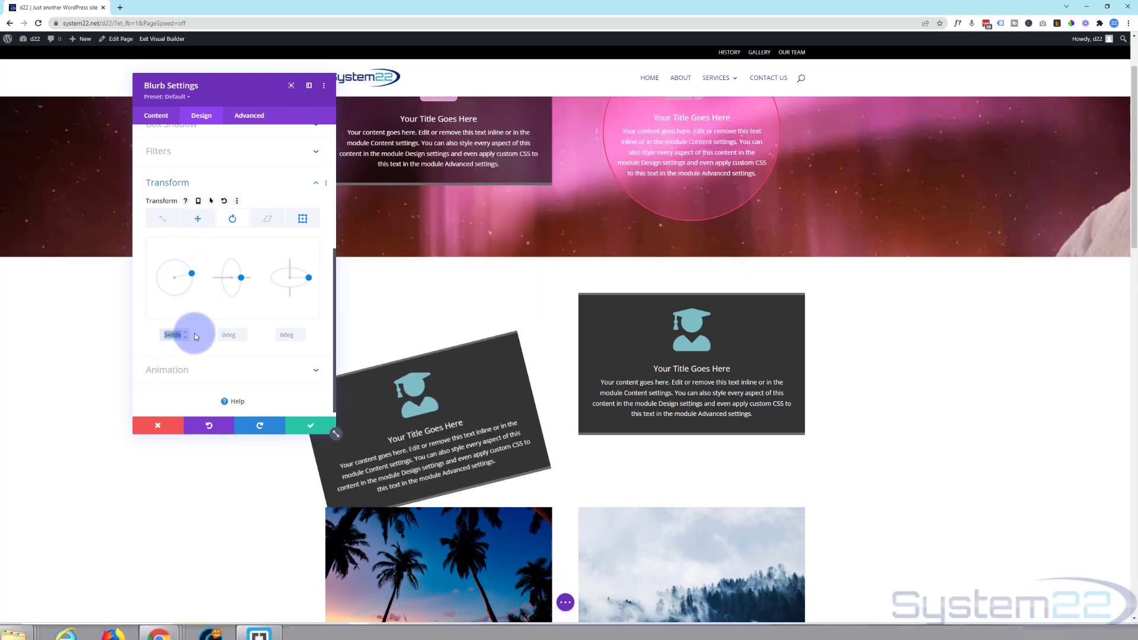
key(BackSpace)
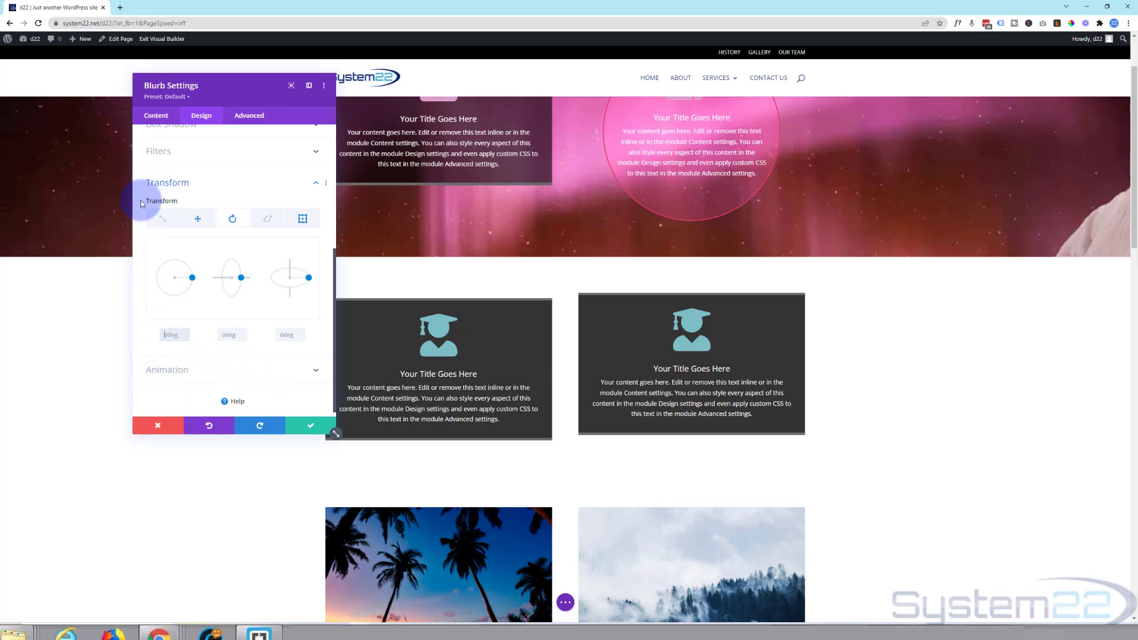
mouse_move(166, 205)
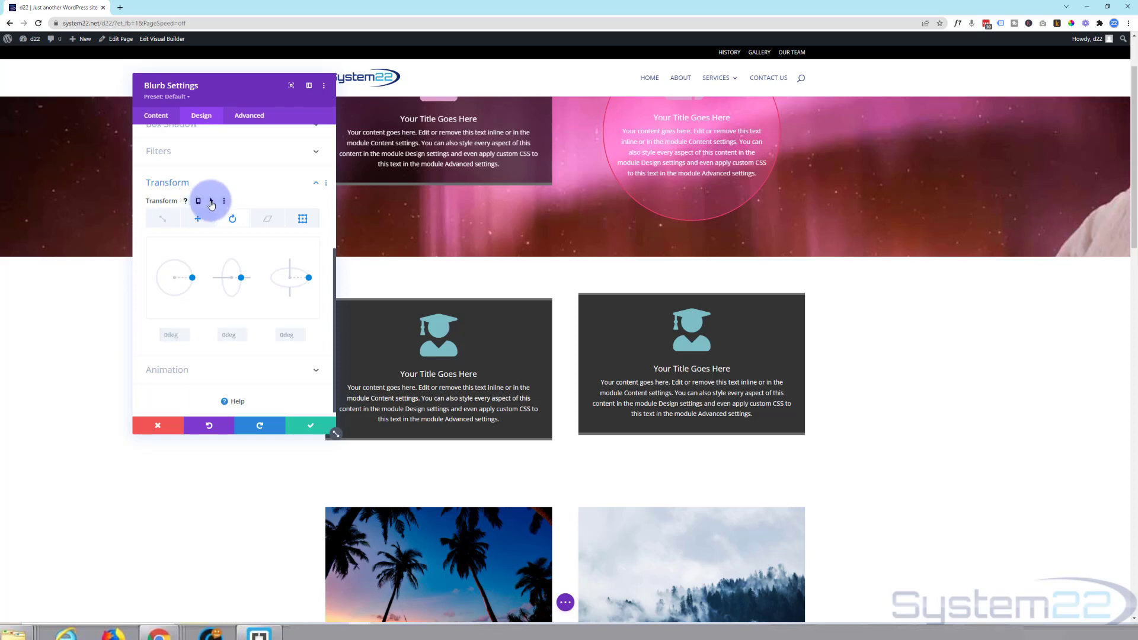
- Enable hover transform values and set the blurb's hover scale to 124%, keeping desktop at 100%
click(212, 204)
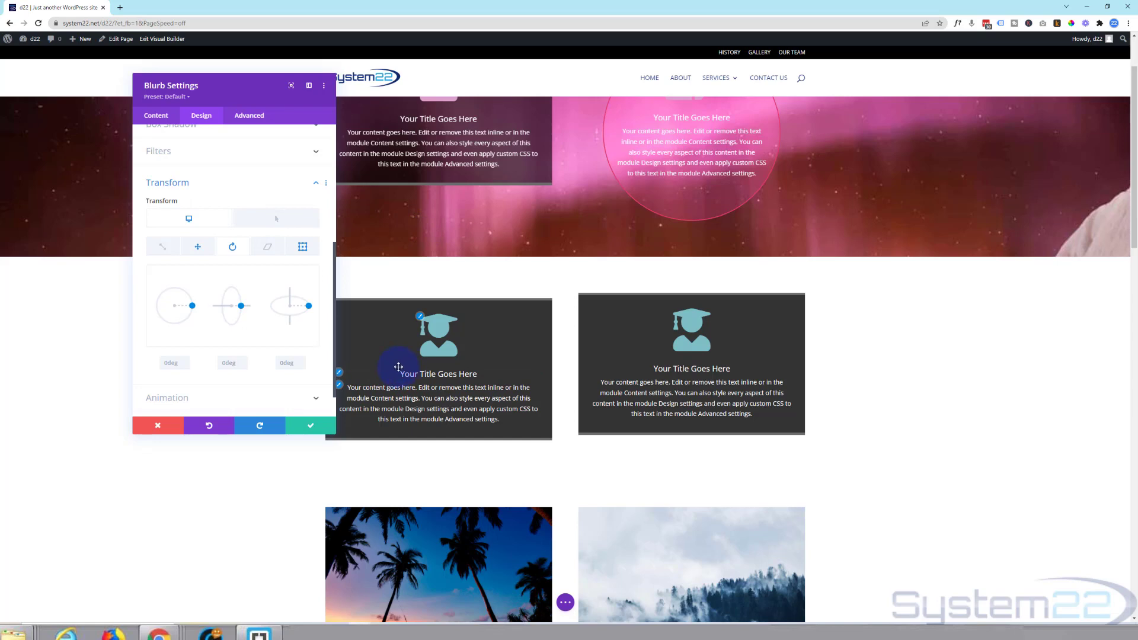
click(171, 248)
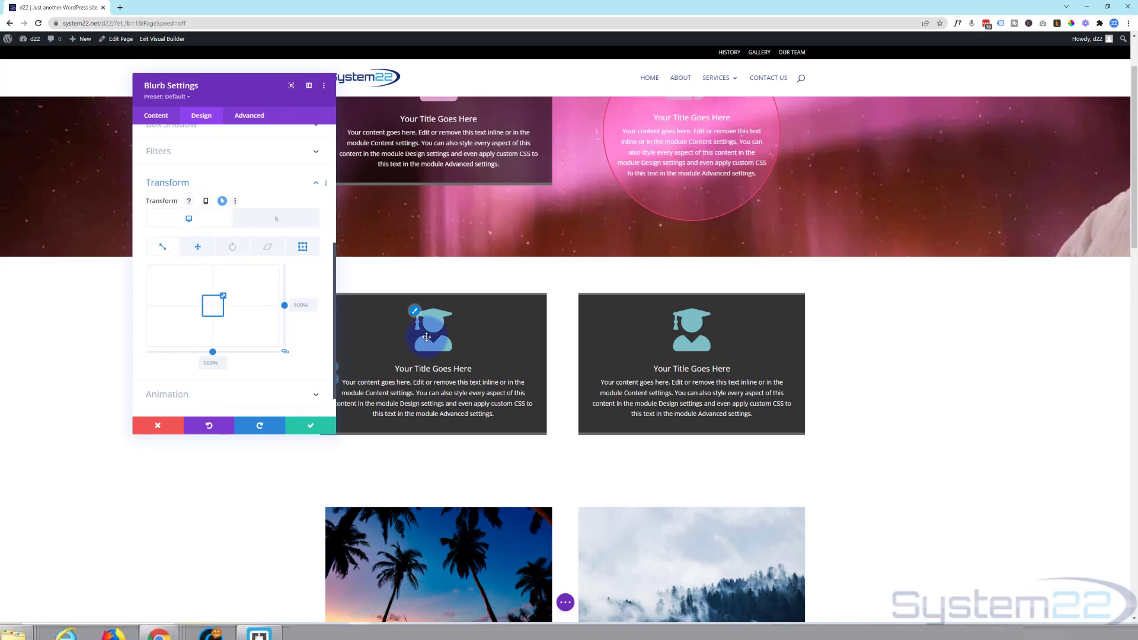
click(278, 223)
drag(223, 295, 227, 293)
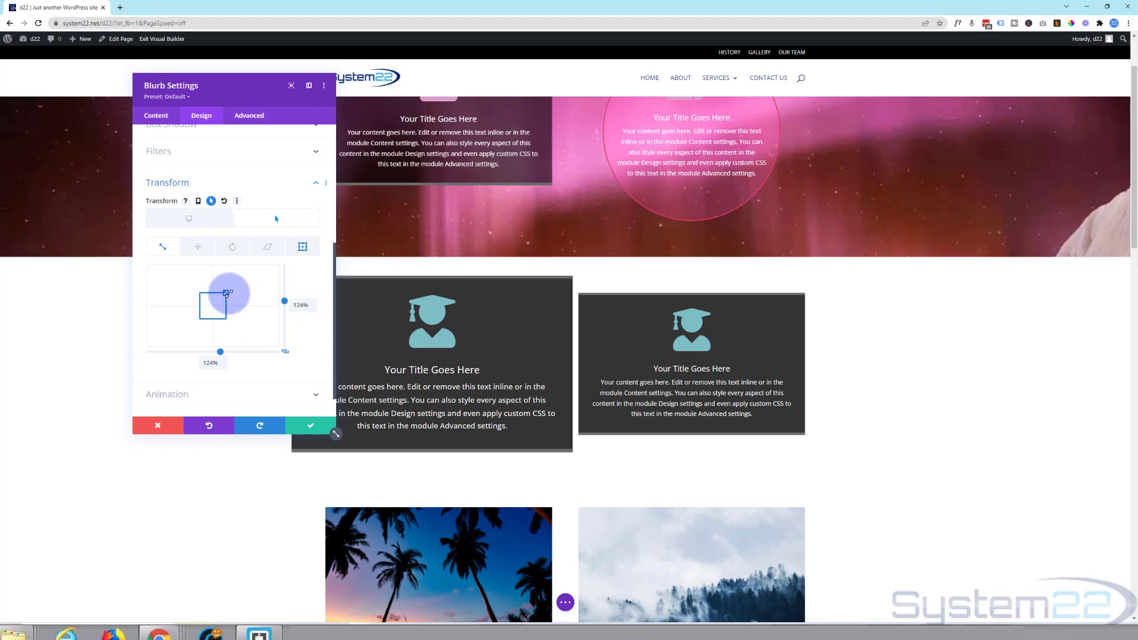
click(201, 224)
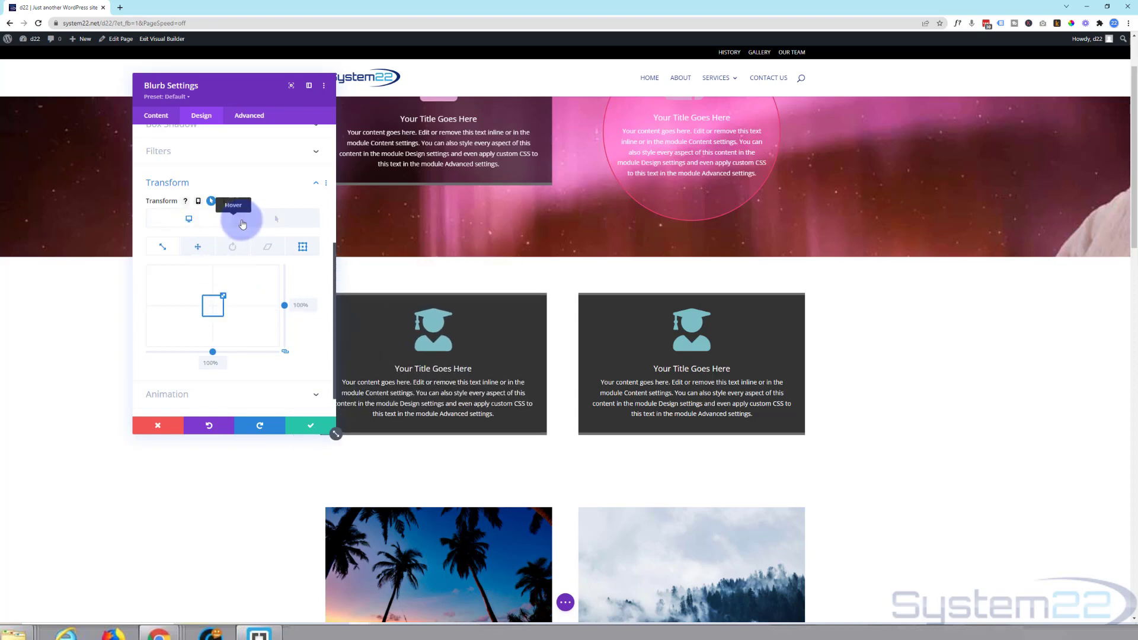
click(262, 227)
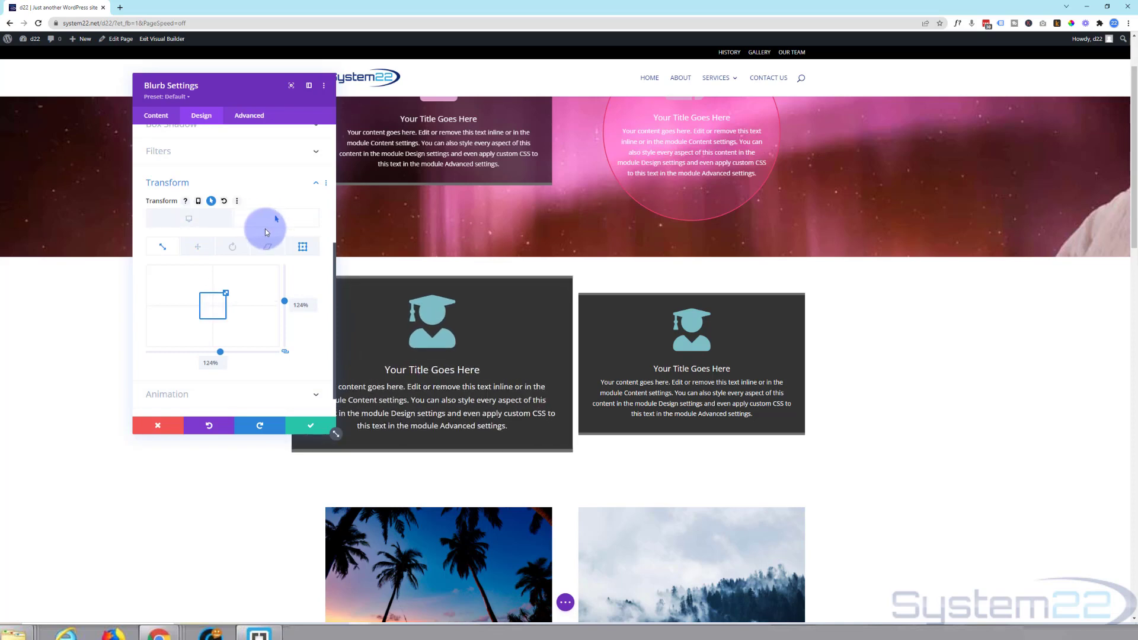
click(206, 222)
click(251, 117)
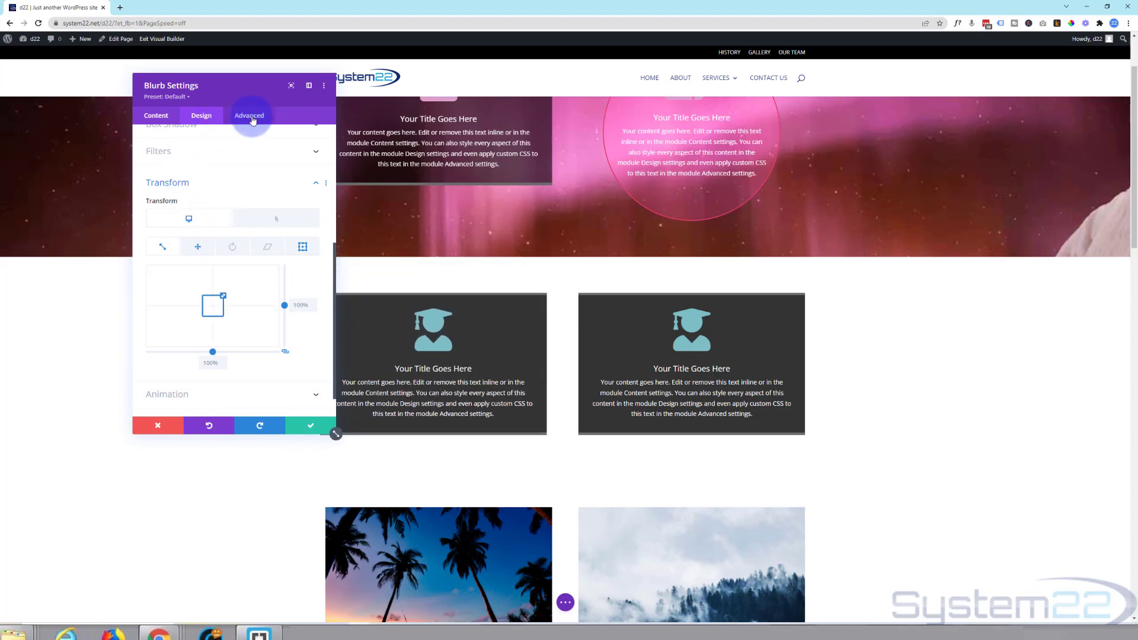
- Set the blurb's Transition Duration to 500ms and save its settings
click(224, 268)
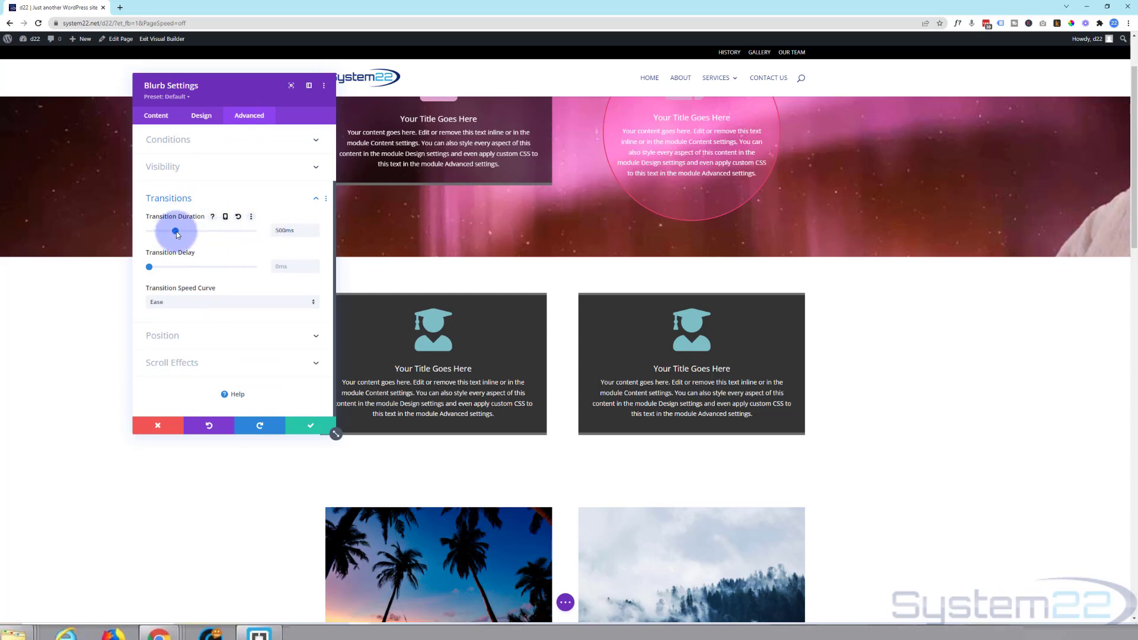
mouse_move(178, 235)
mouse_down()
mouse_move(187, 235)
mouse_move(176, 236)
mouse_up()
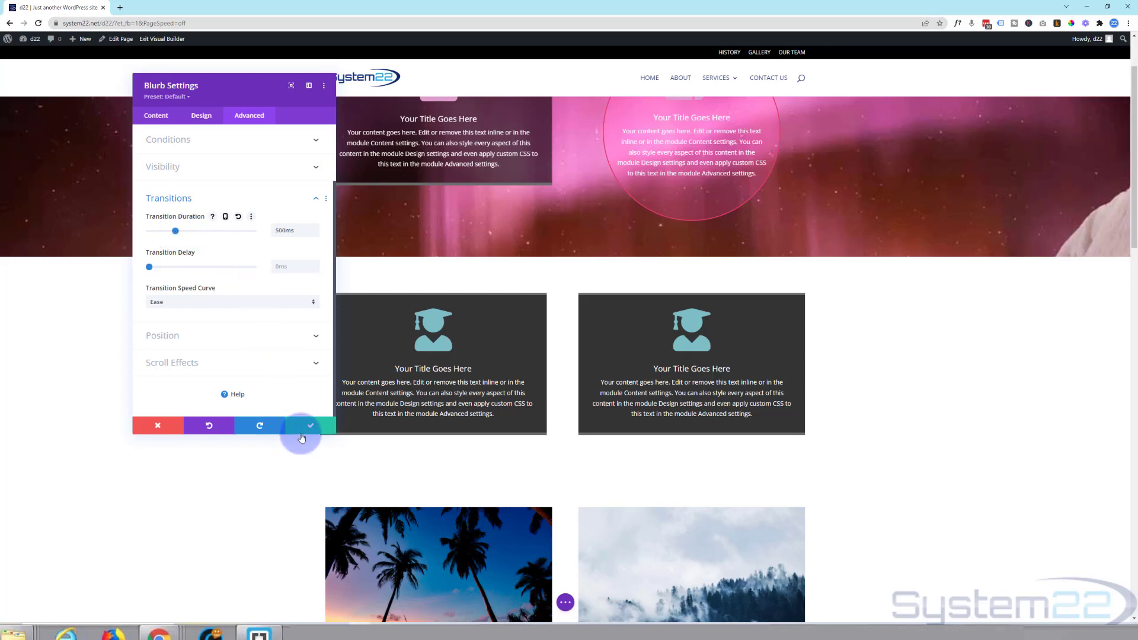
click(301, 432)
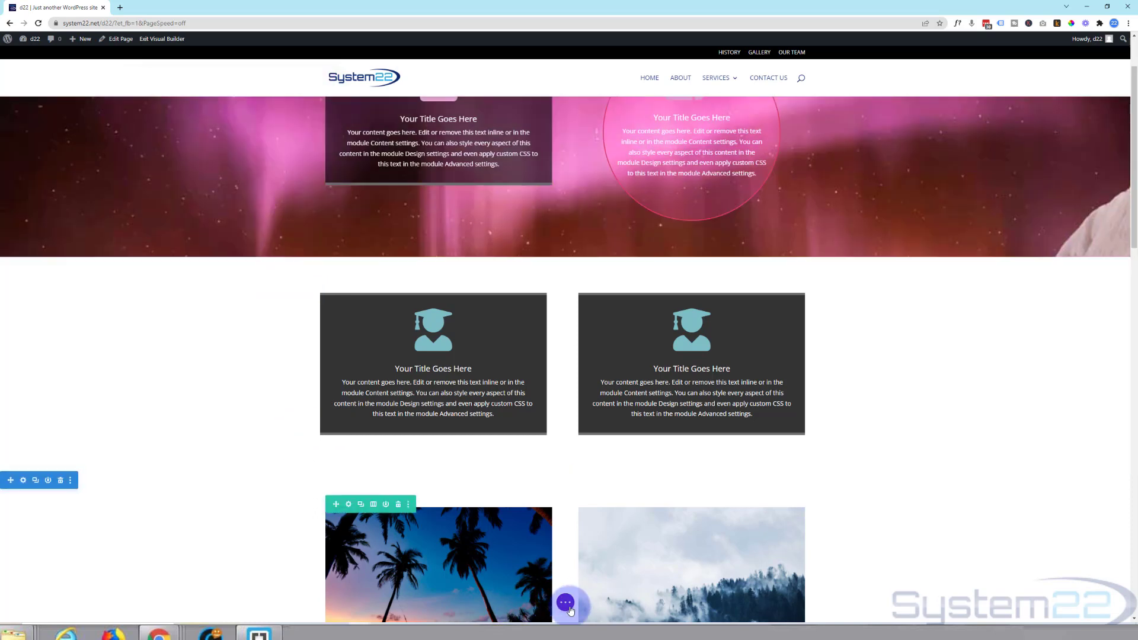
- Save the page and exit the Visual Builder to the live WordPress page
click(565, 604)
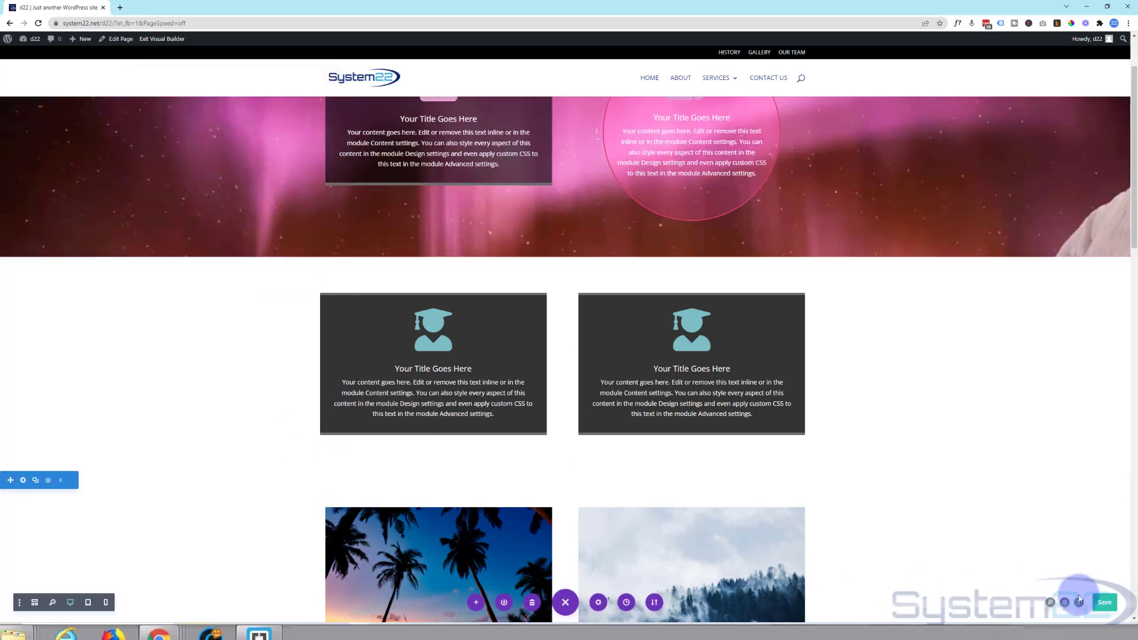
click(1106, 605)
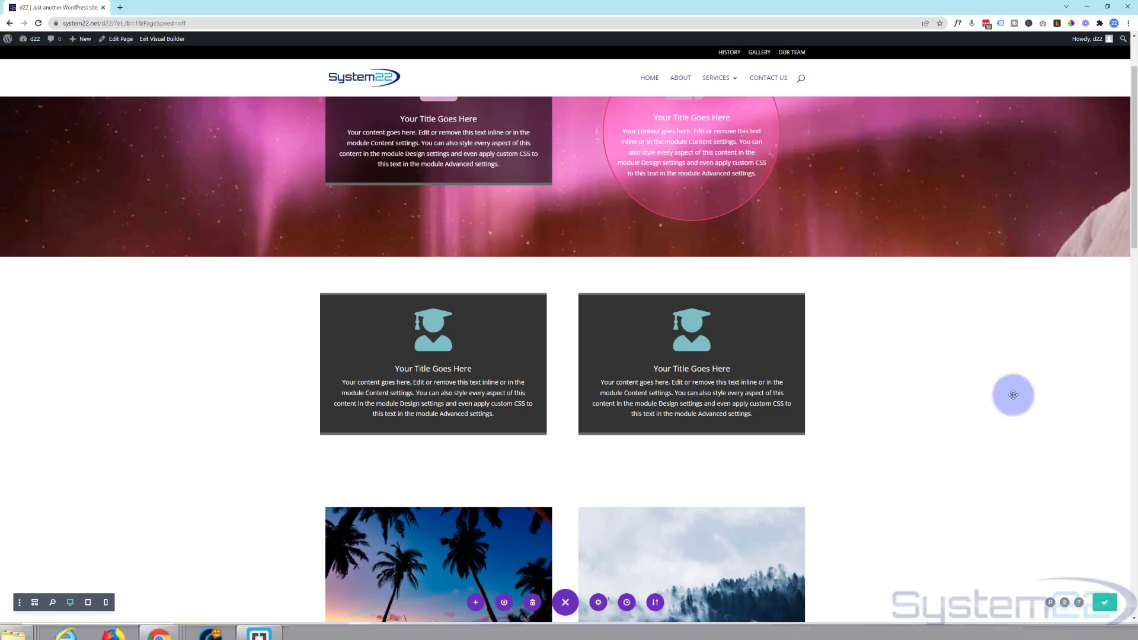
click(157, 39)
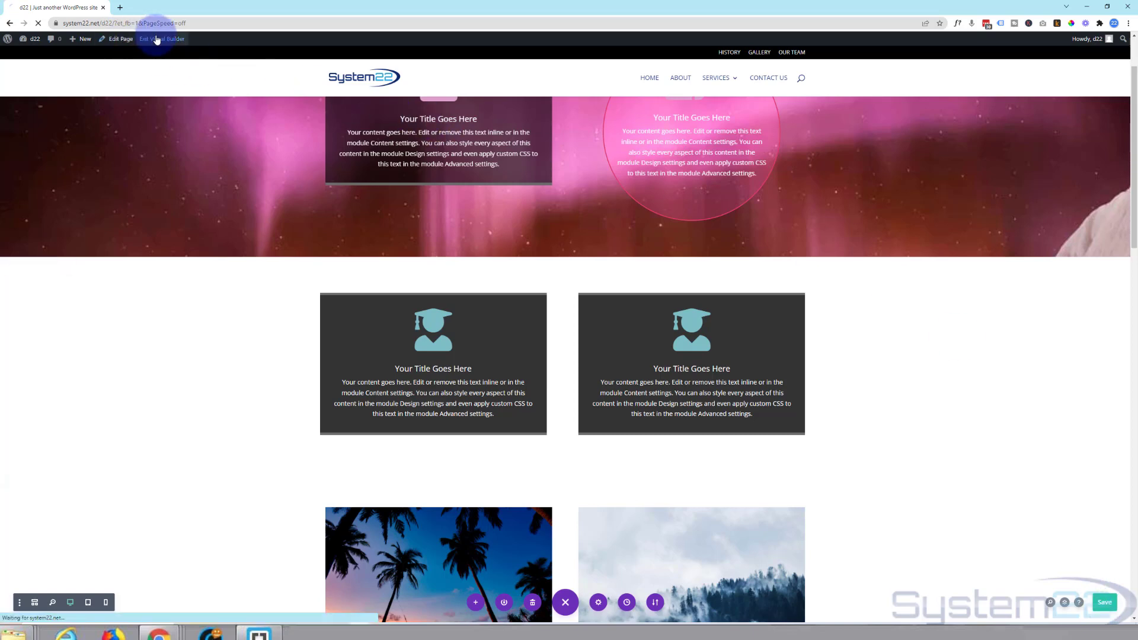